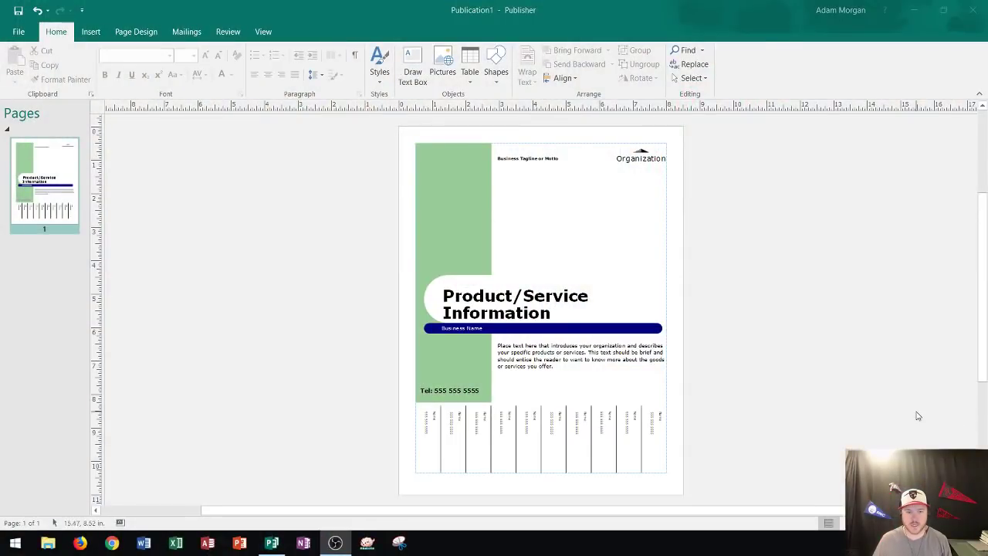
Step: Collapse and re-expand the page navigation pane several times, leaving it open
left_click(325, 335)
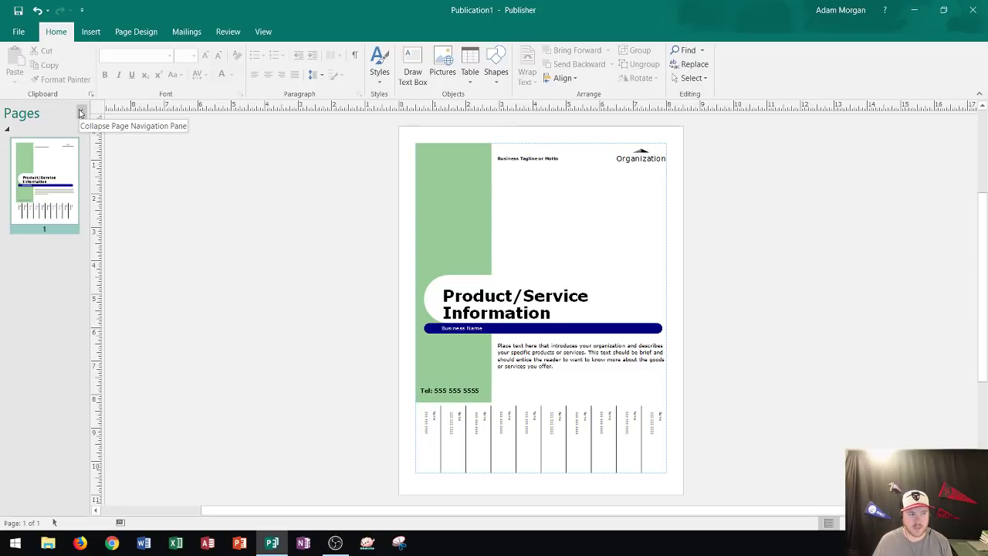
left_click(80, 114)
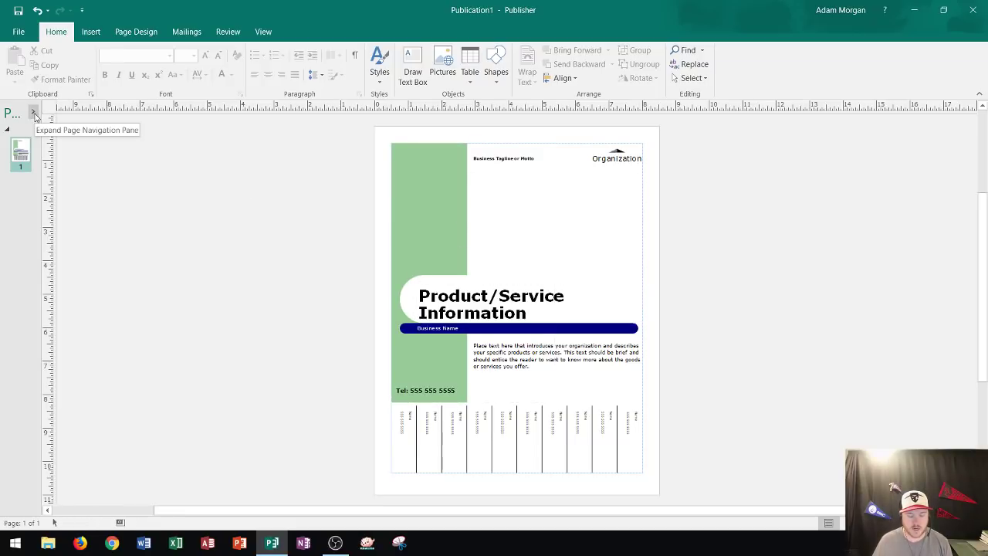
left_click(34, 114)
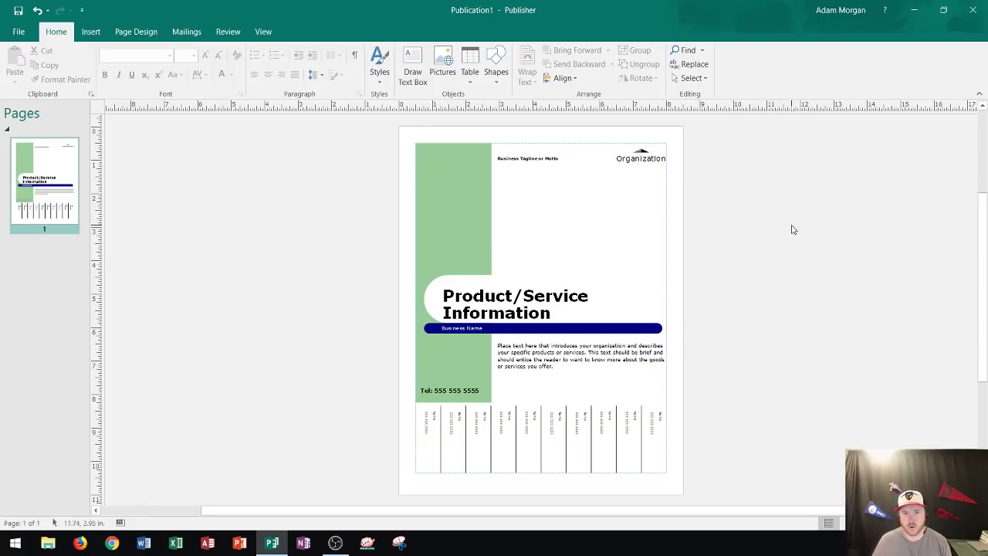
mouse_move(578, 229)
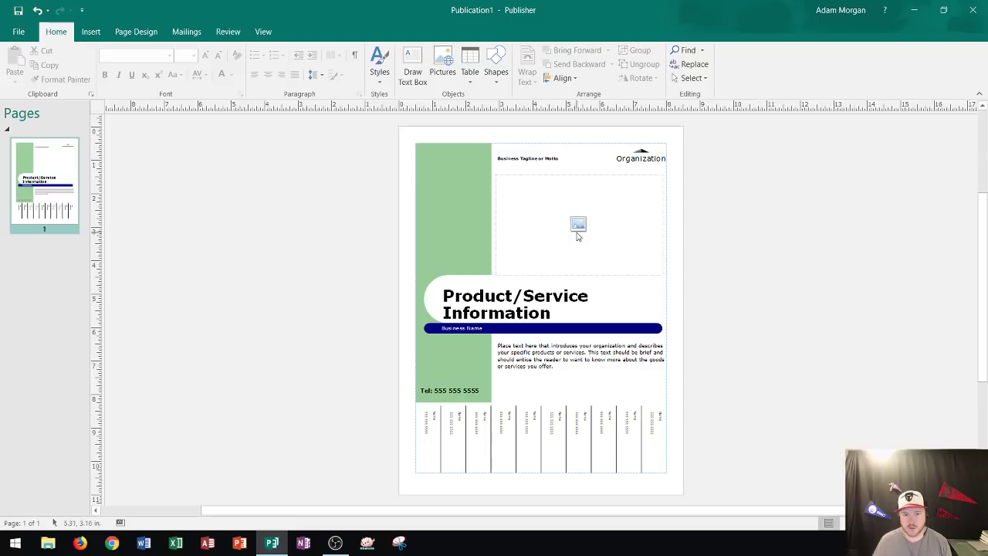
left_click(25, 523)
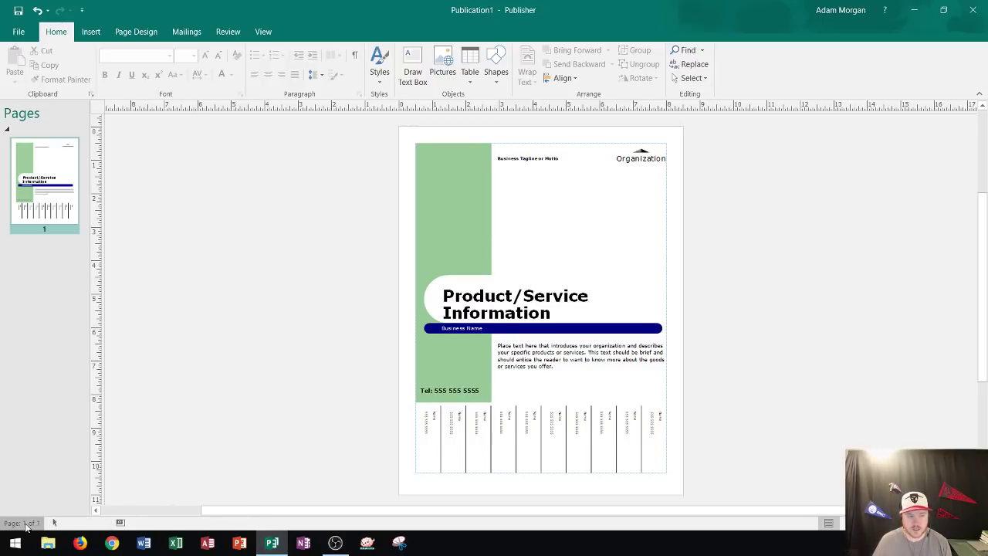
left_click(25, 524)
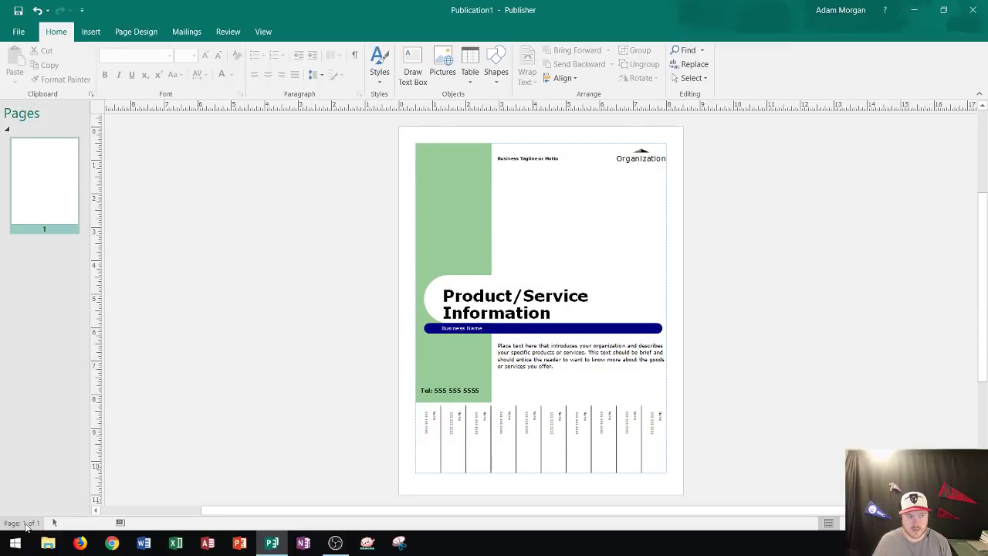
left_click(26, 523)
left_click(25, 523)
left_click(26, 523)
left_click(26, 524)
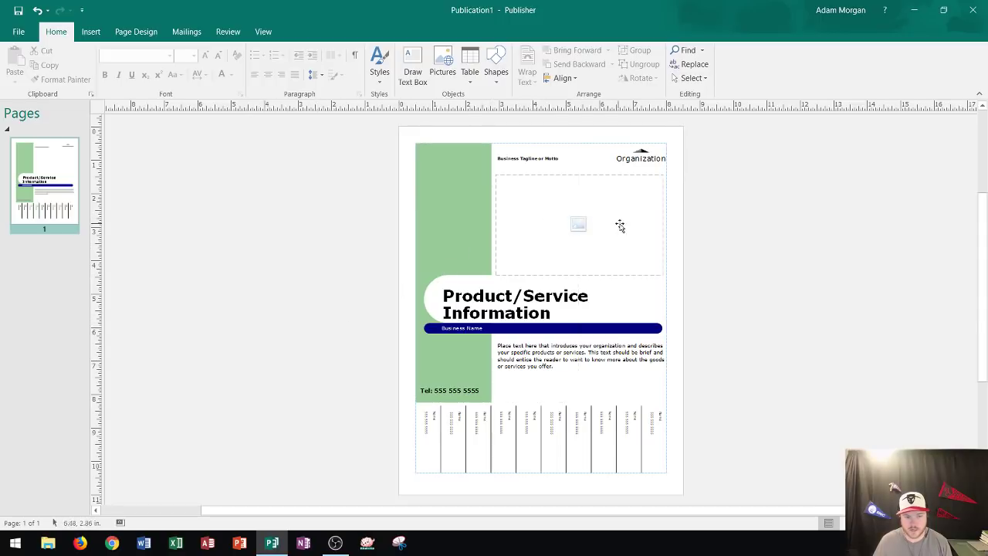
Step: Select the Product/Service Information title box to reveal the Drawing Tools and Text Box Tools tabs
left_click(448, 285)
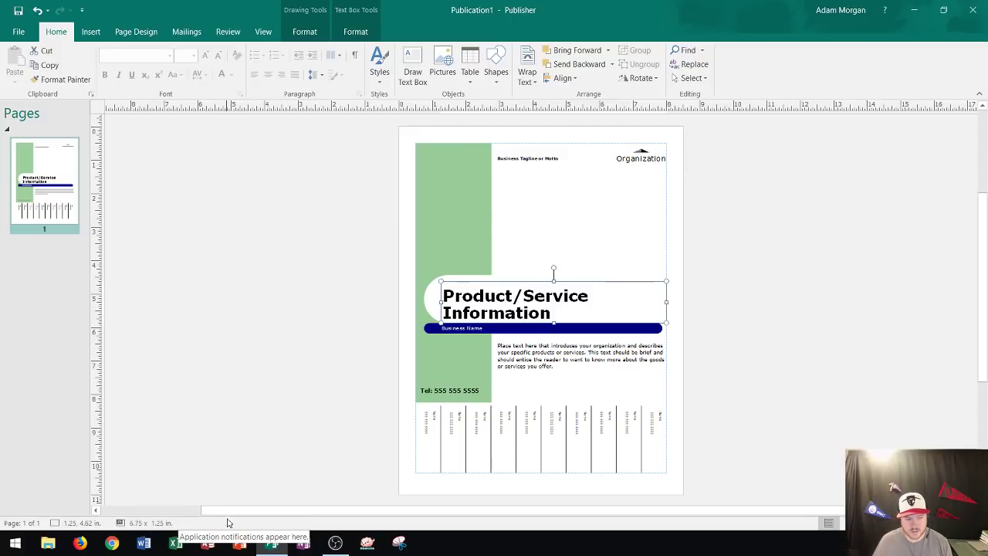
left_click_drag(303, 513, 436, 523)
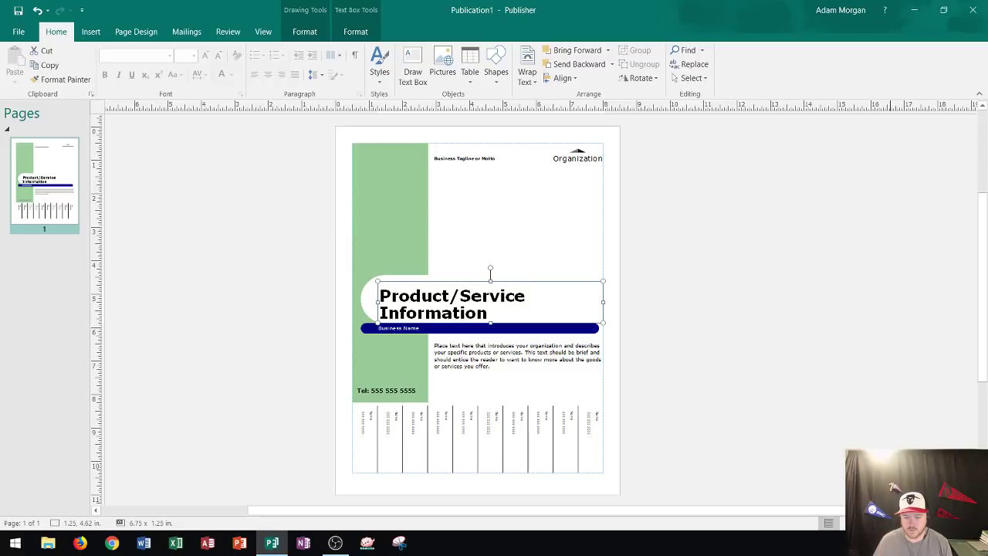
scroll(507, 303, "up", 1)
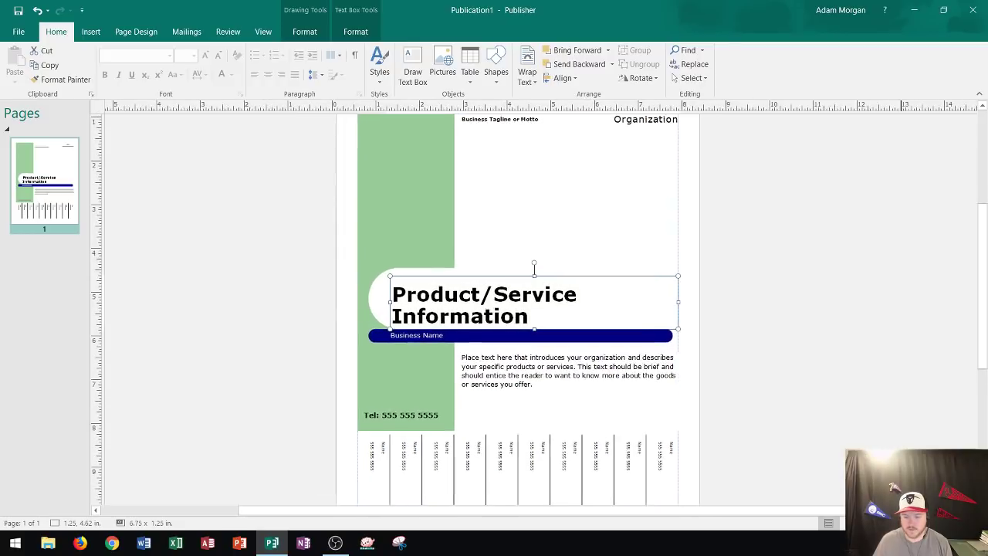
scroll(517, 309, "up", 1)
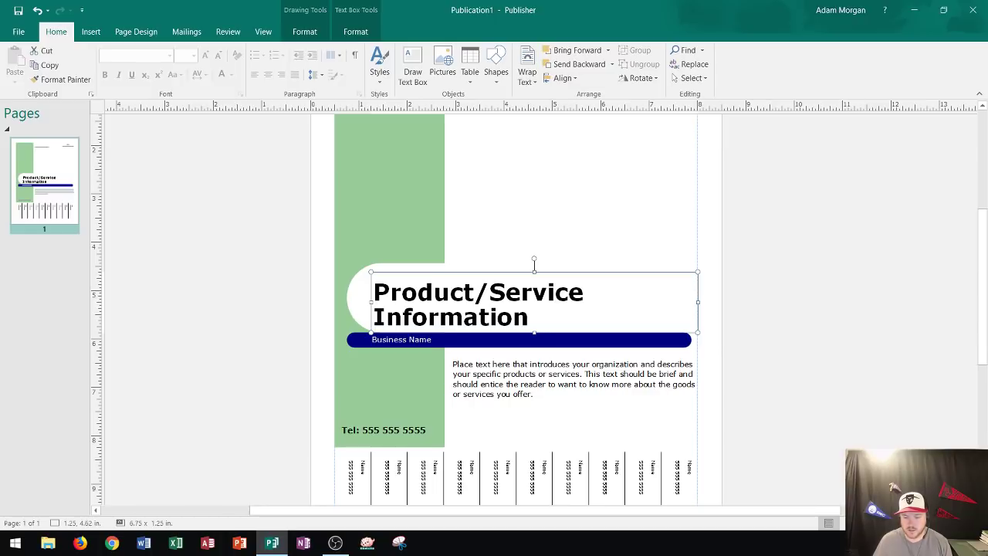
scroll(517, 309, "down", 3)
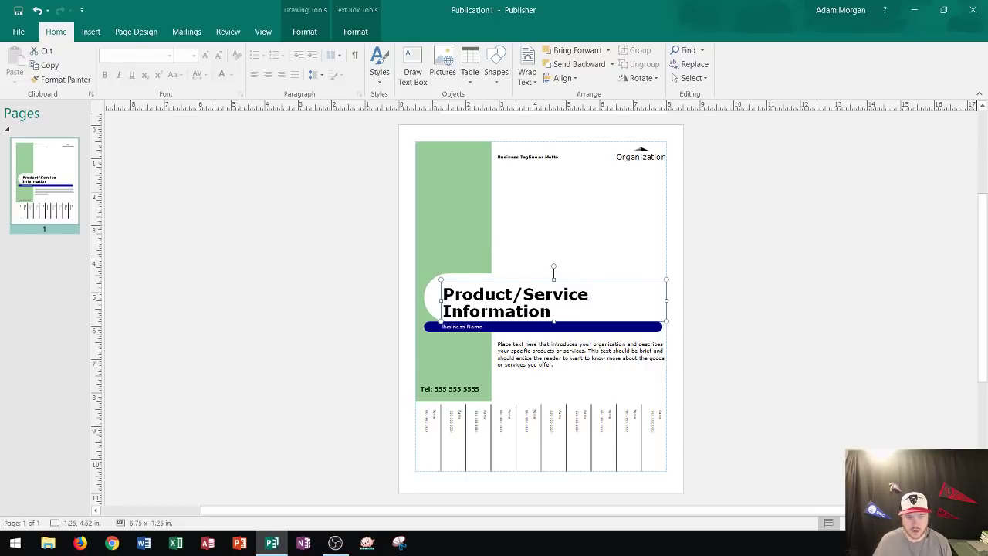
left_click(283, 275)
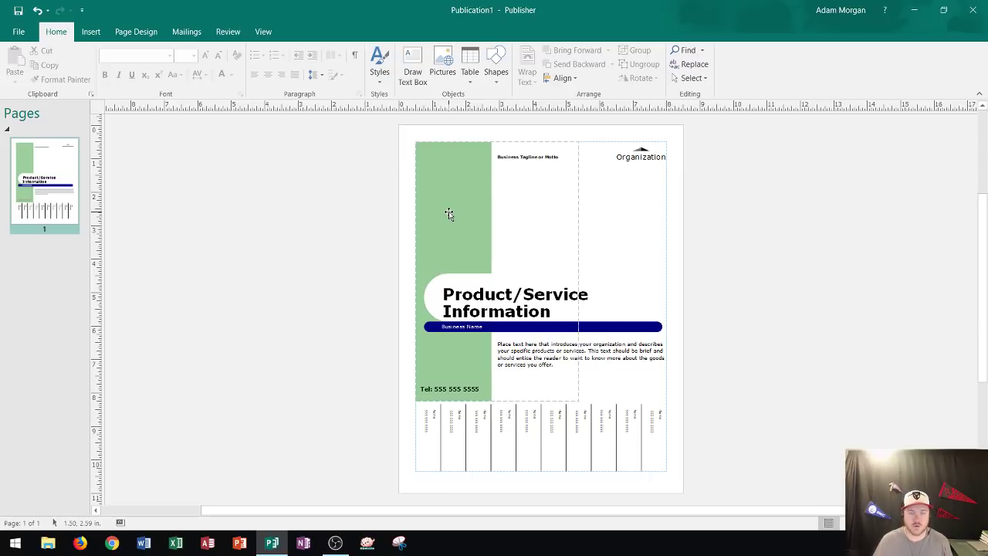
scroll(457, 211, "up", 3)
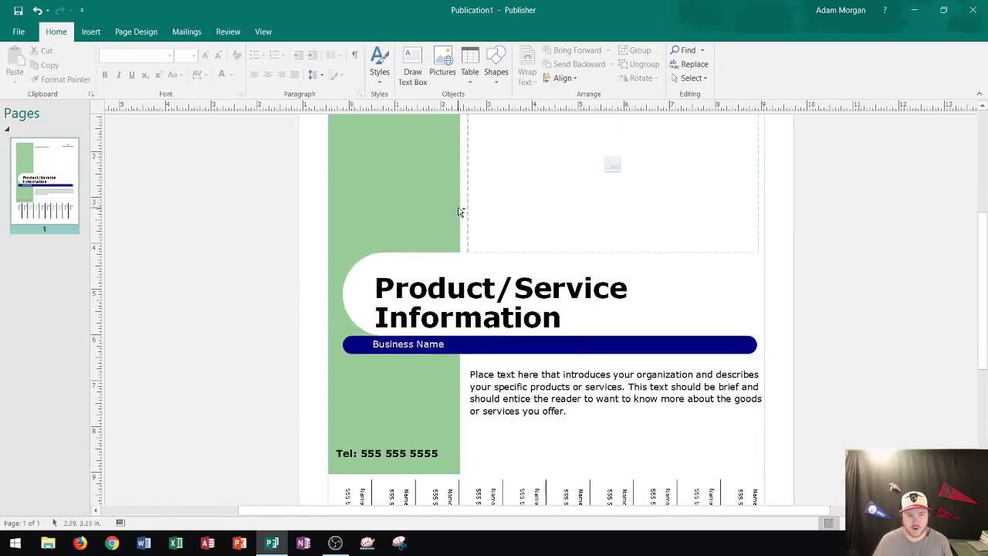
scroll(458, 212, "down", 1)
scroll(459, 211, "up", 3)
scroll(459, 212, "down", 4)
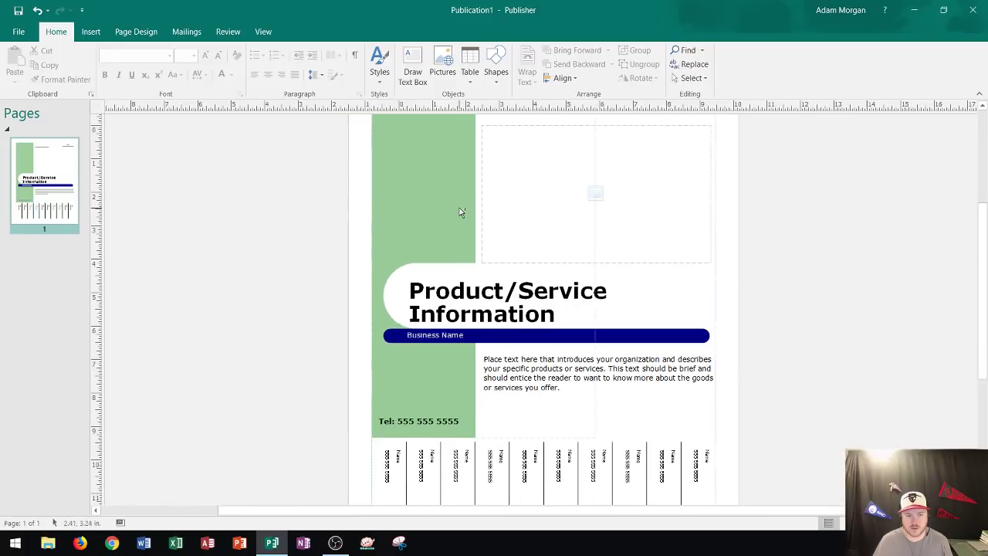
scroll(460, 213, "down", 2)
scroll(470, 217, "up", 3)
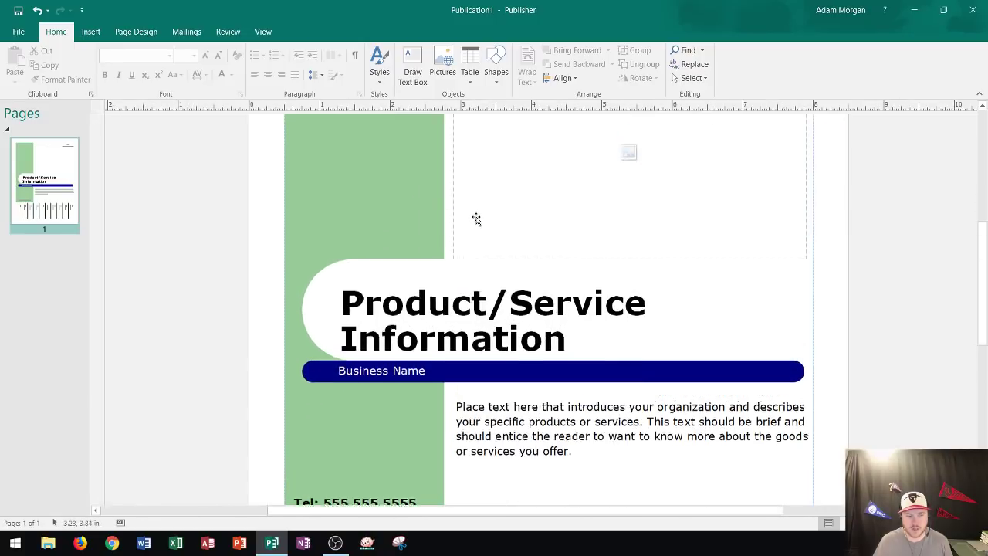
scroll(471, 219, "up", 4)
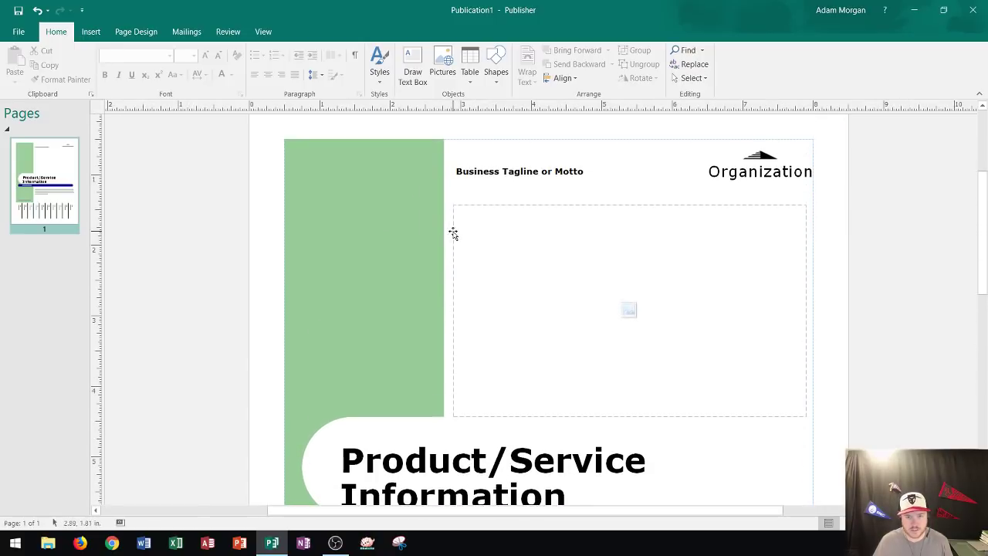
scroll(451, 235, "up", 1)
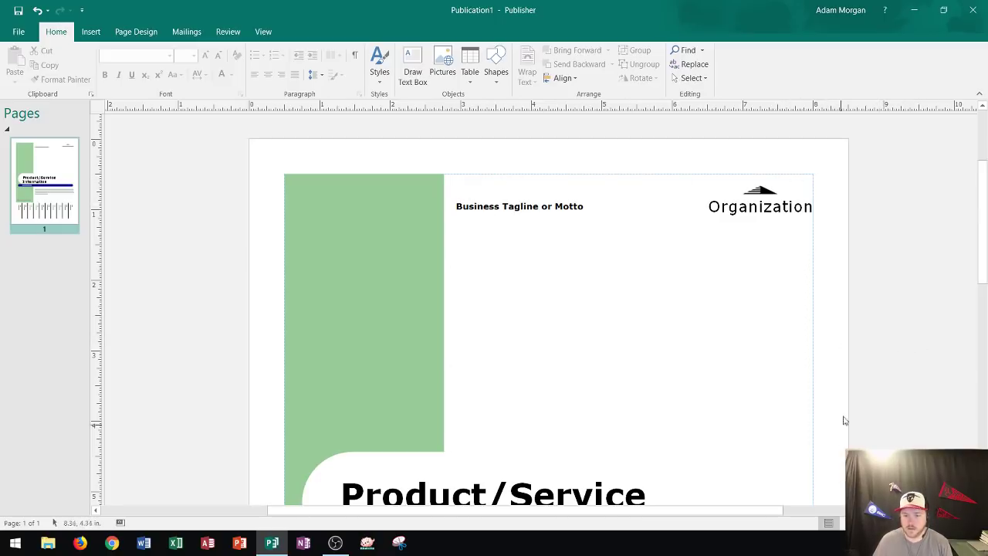
scroll(868, 378, "down", 2)
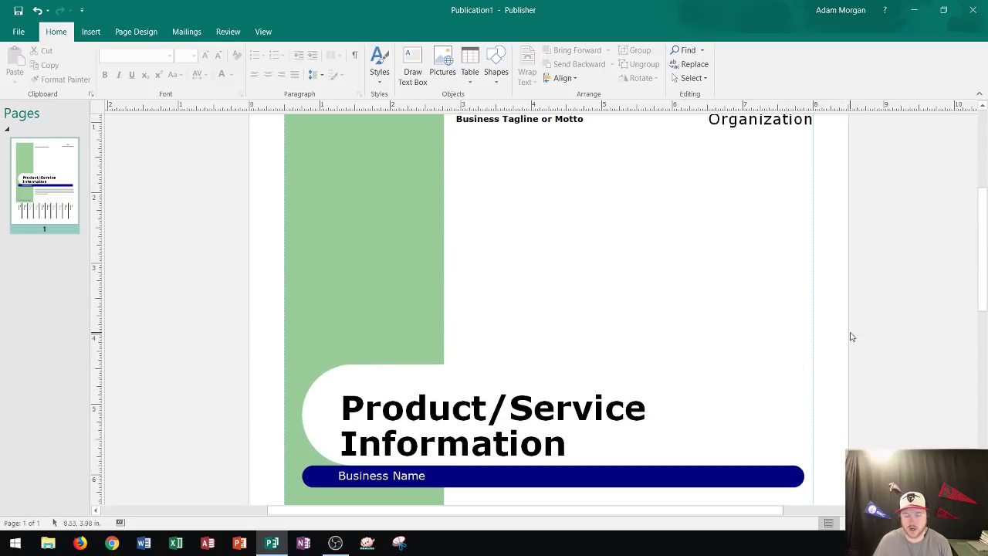
scroll(853, 337, "up", 1)
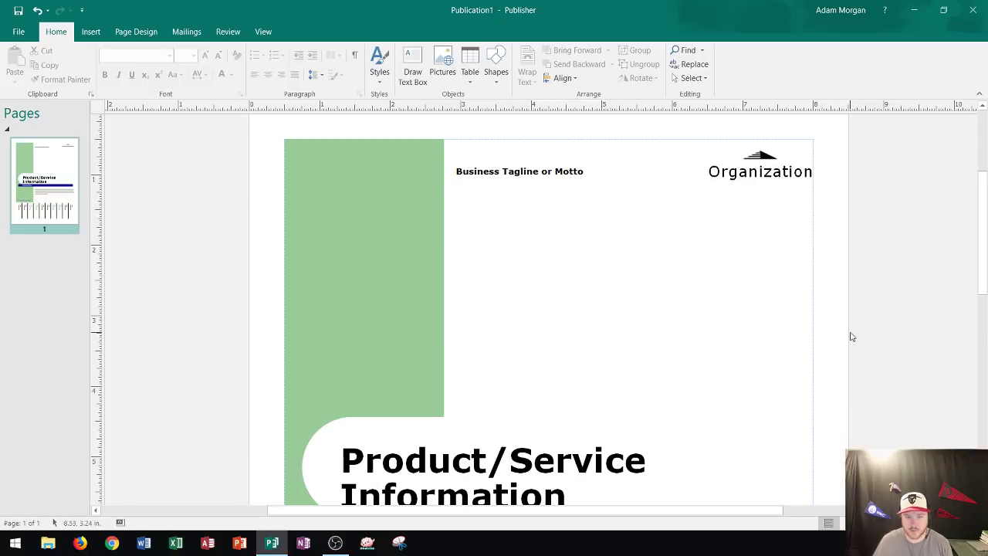
scroll(247, 344, "down", 1)
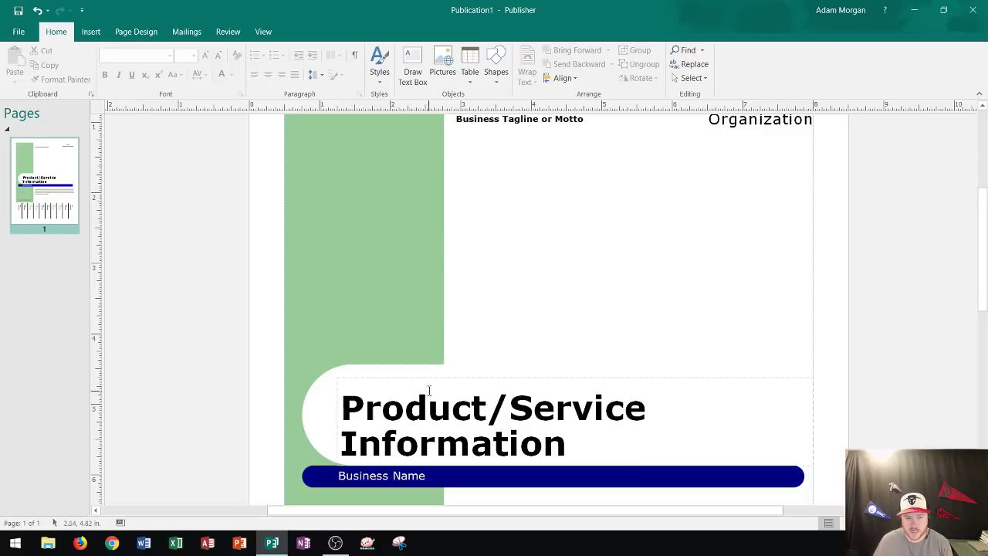
Step: Select and slightly drag the title box, scroll down to the tear-off tabs, then deselect it
left_click(475, 380)
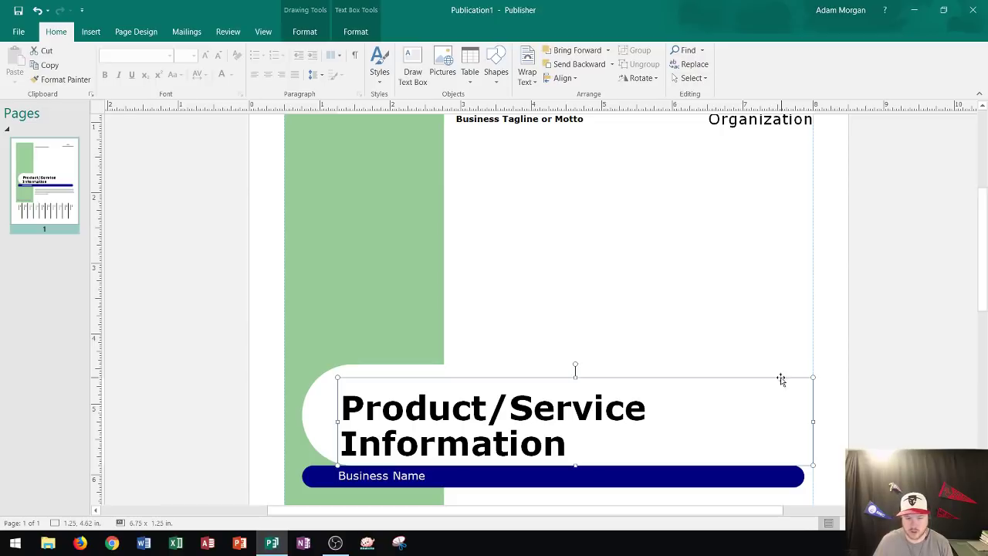
mouse_move(607, 378)
left_mouse_down()
mouse_move(608, 296)
mouse_move(554, 288)
mouse_move(607, 293)
mouse_move(608, 378)
left_mouse_up()
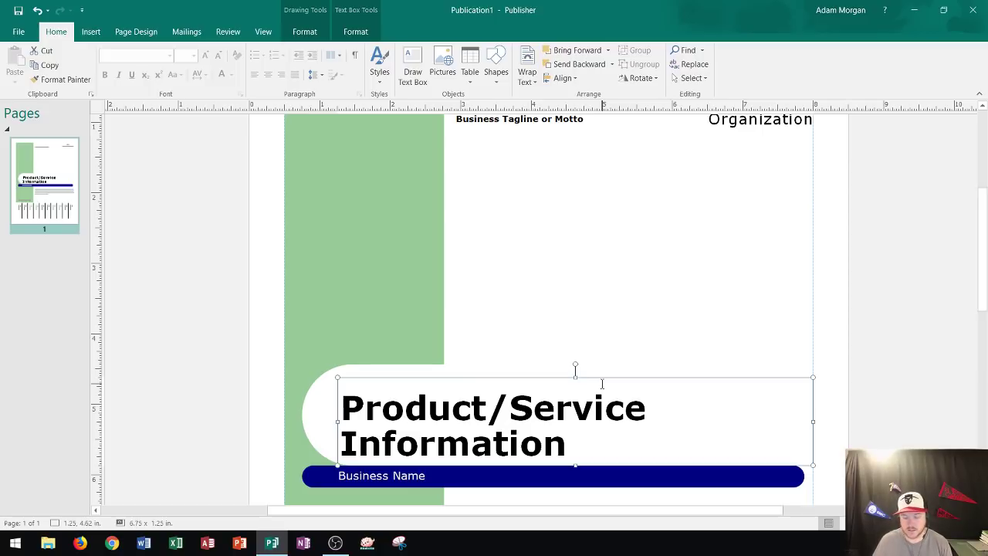
scroll(741, 350, "down", 3)
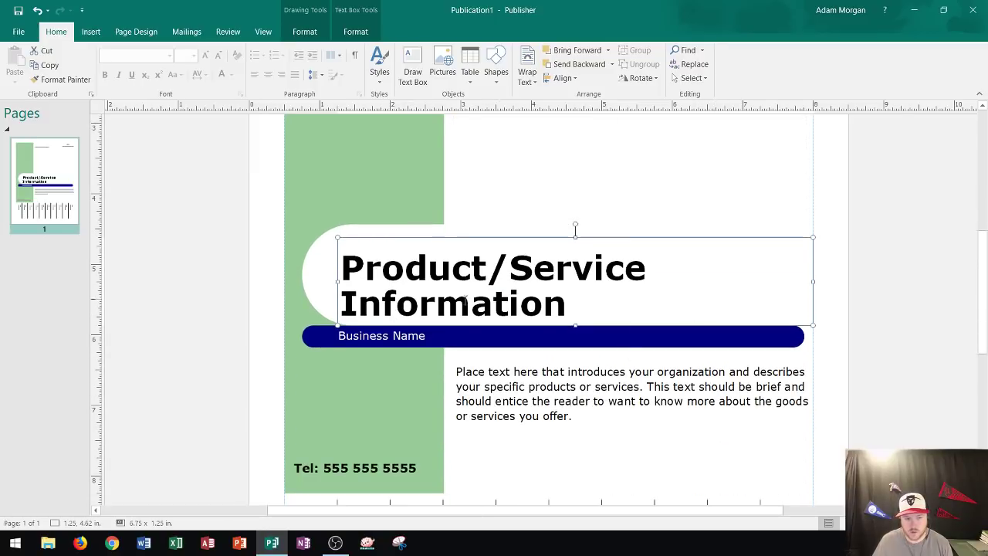
scroll(285, 332, "down", 3)
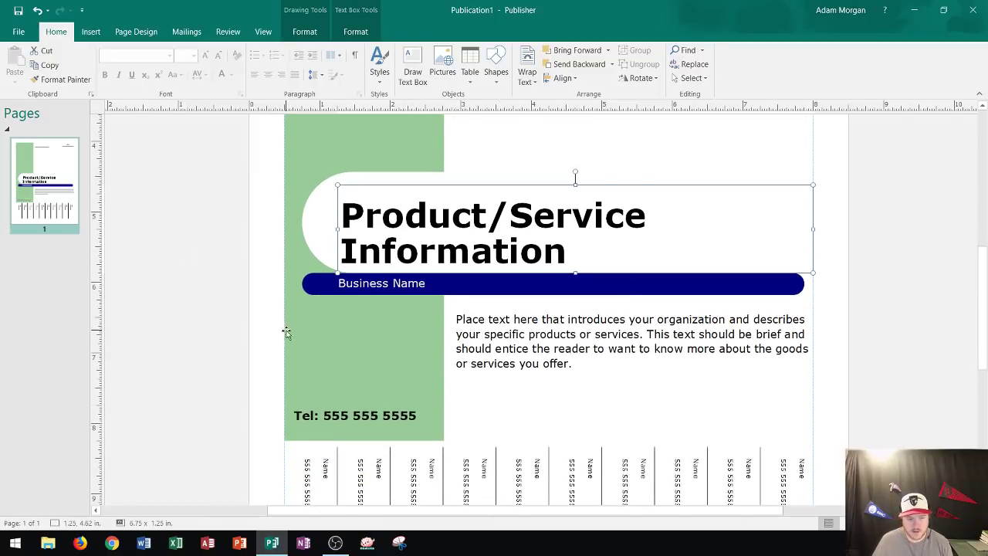
scroll(315, 340, "down", 2)
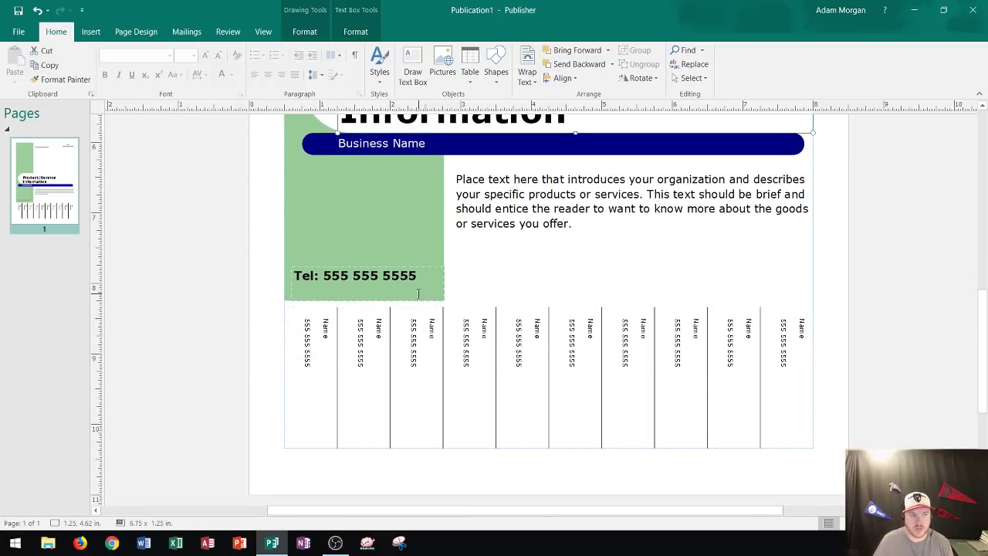
left_click(241, 262)
scroll(255, 278, "up", 3)
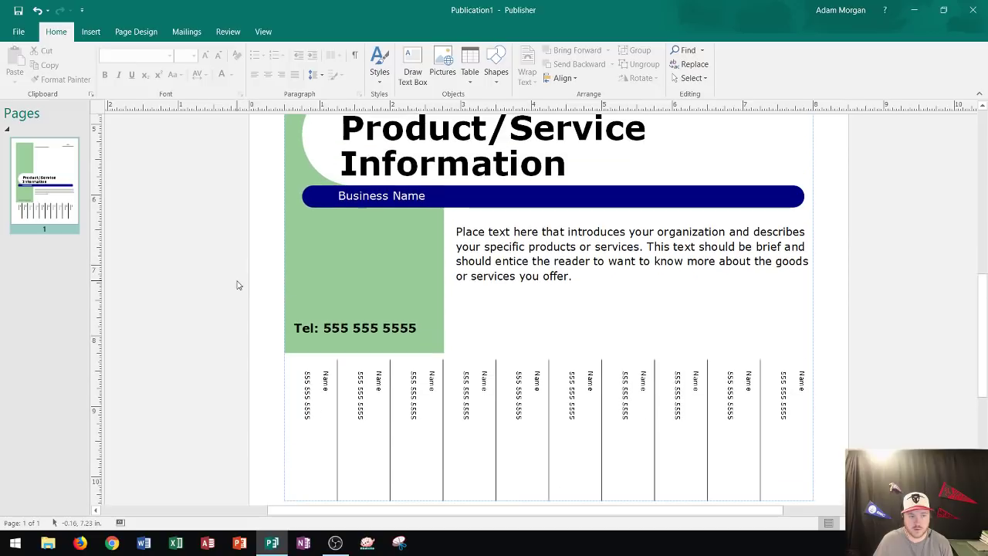
scroll(267, 290, "up", 2)
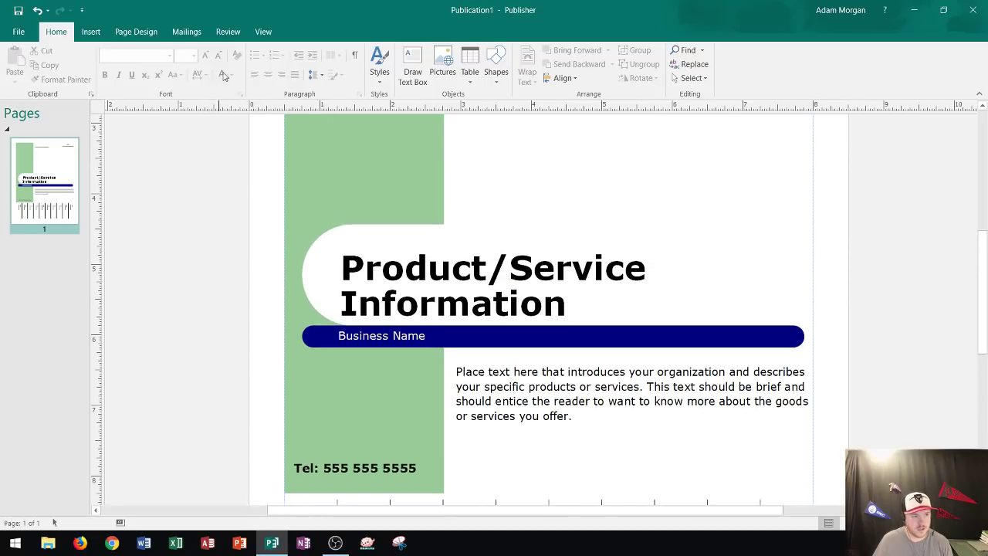
Step: On the View tab, turn Boundaries on and back off, and uncheck Fields
left_click(262, 33)
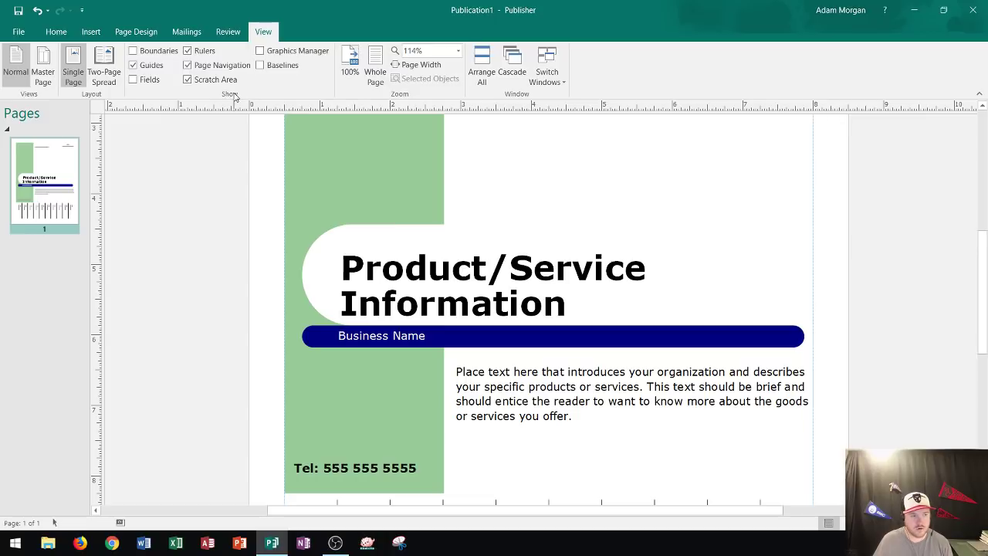
left_click(134, 52)
left_click(134, 51)
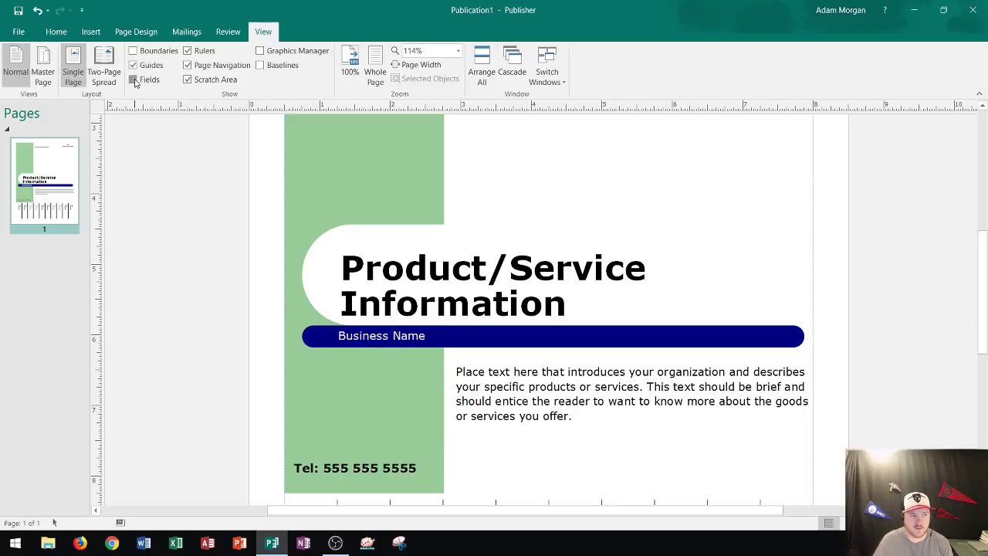
left_click(134, 81)
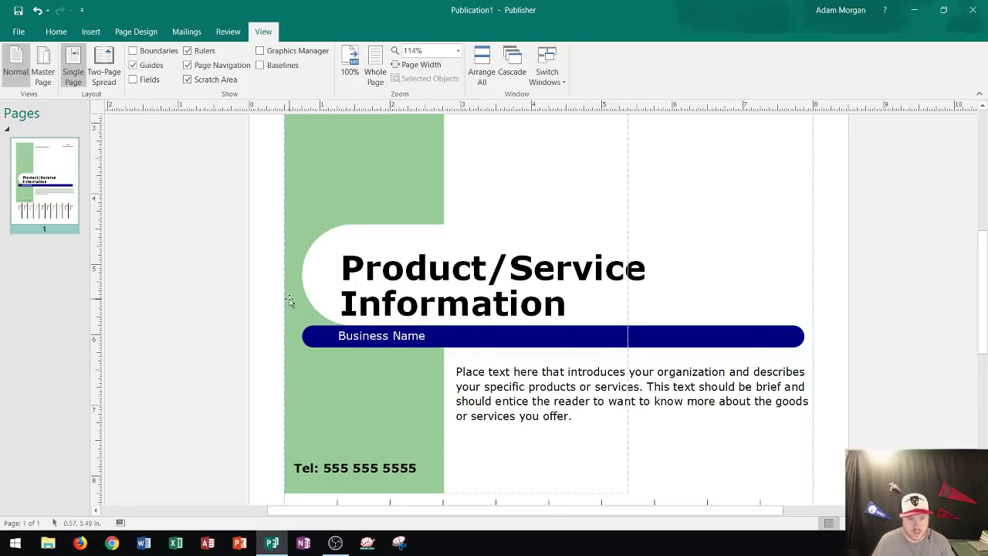
scroll(289, 293, "down", 3, "ctrl")
scroll(313, 303, "up", 1)
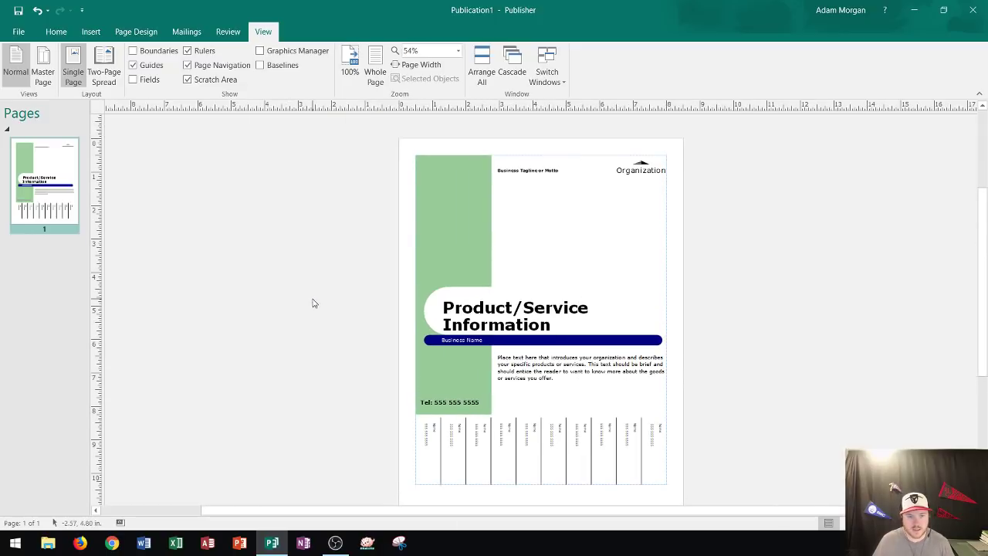